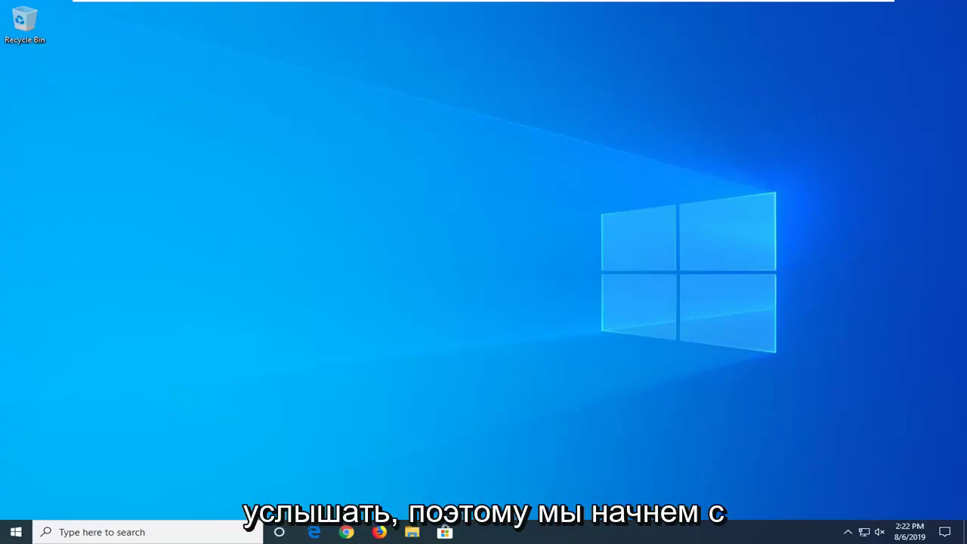
Search Start for 'group policy' and launch the Edit group policy result
click(15, 533)
text(g)
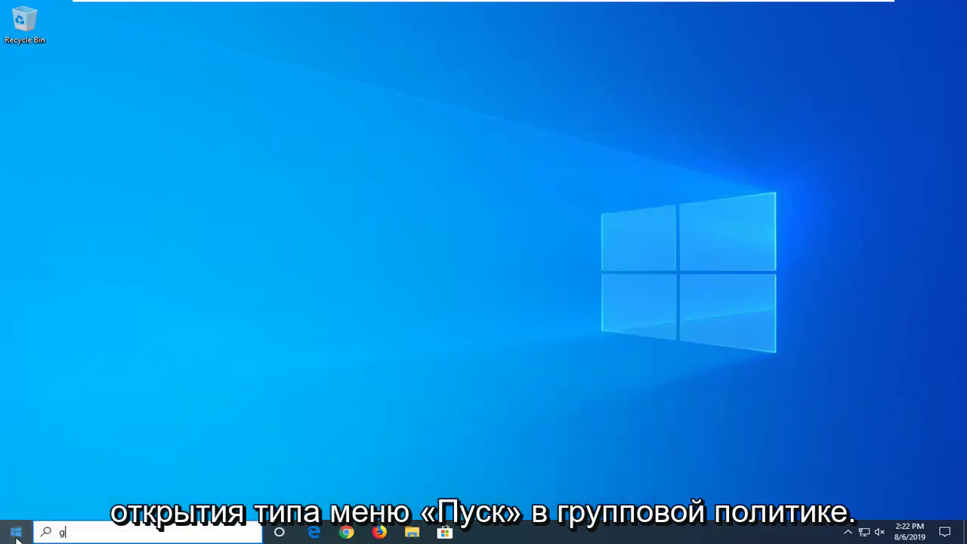
text(roup policy)
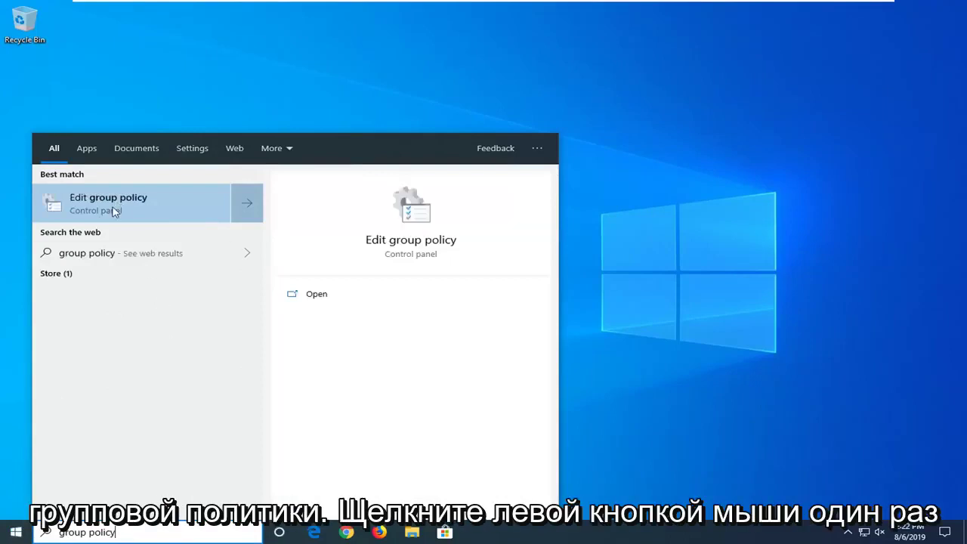
click(112, 208)
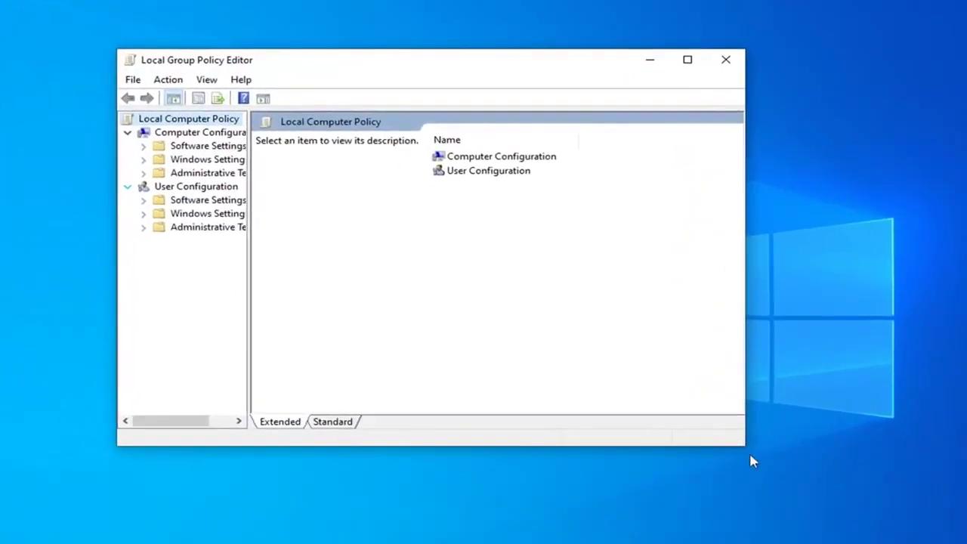
Enlarge the editor and its tree pane, then expand Computer Configuration > Administrative Templates
drag(746, 449, 868, 507)
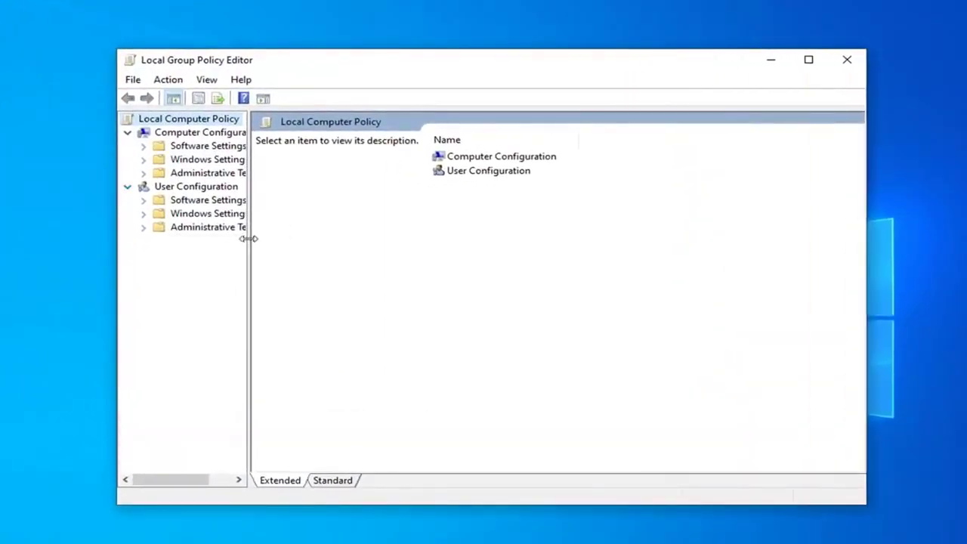
drag(247, 237, 323, 247)
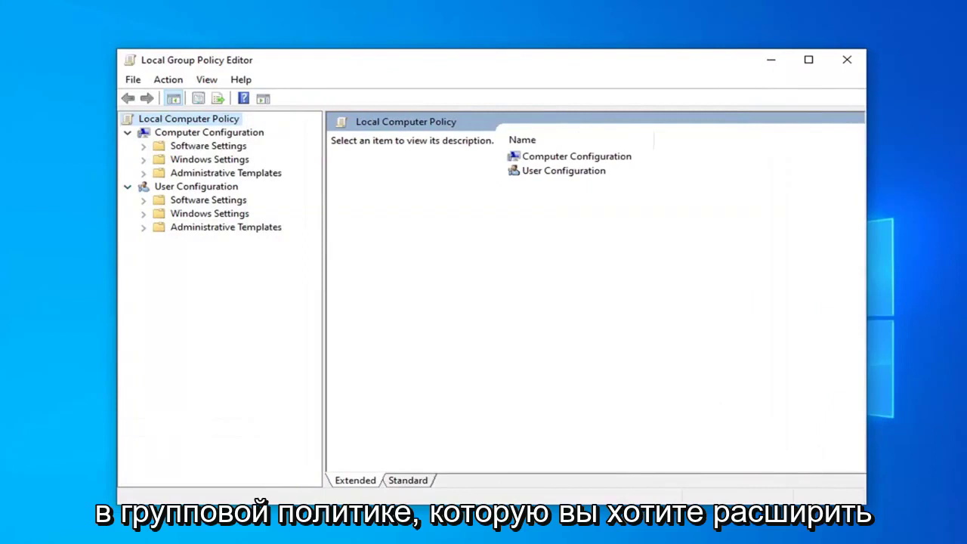
click(166, 134)
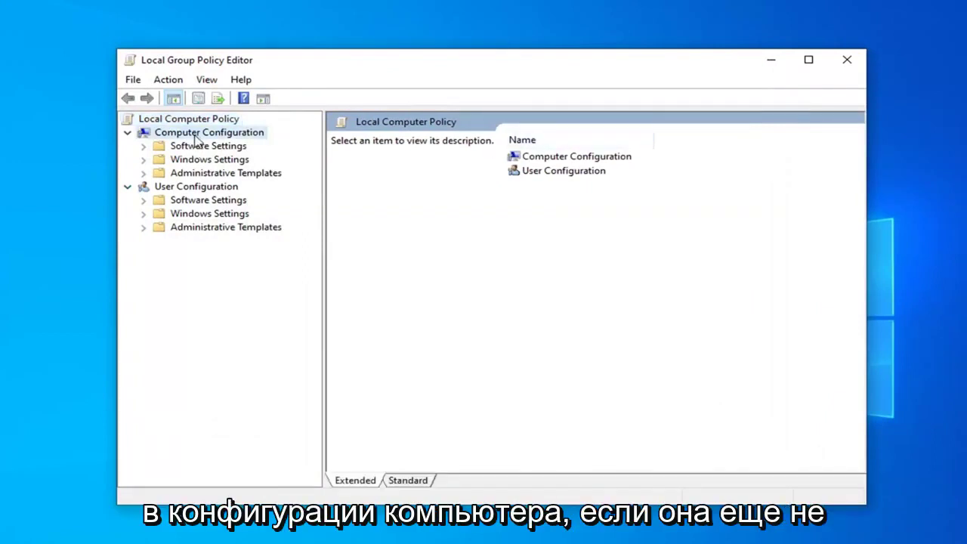
click(181, 173)
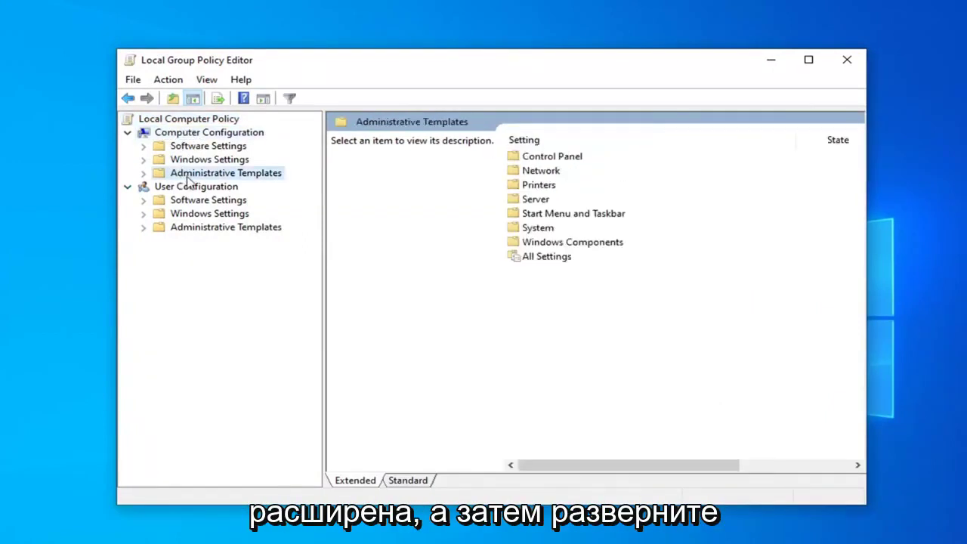
click(143, 174)
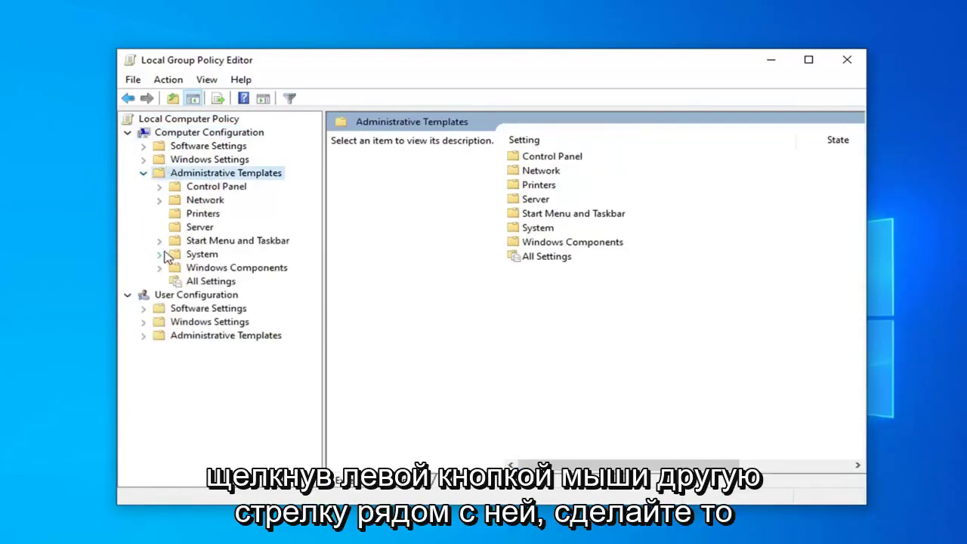
Expand Windows Components and select the Store folder to list its six settings
click(221, 269)
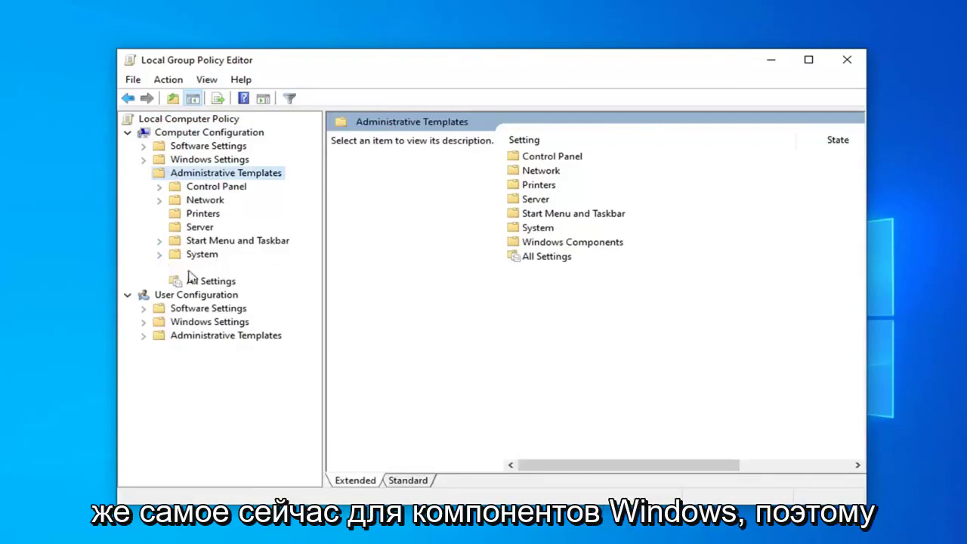
click(161, 269)
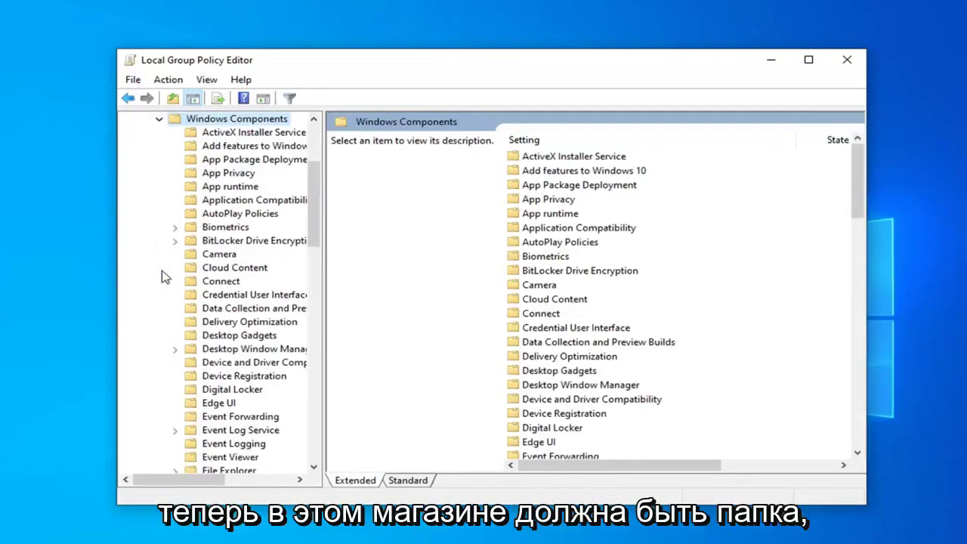
scroll(214, 274, down, 5)
scroll(214, 273, down, 8)
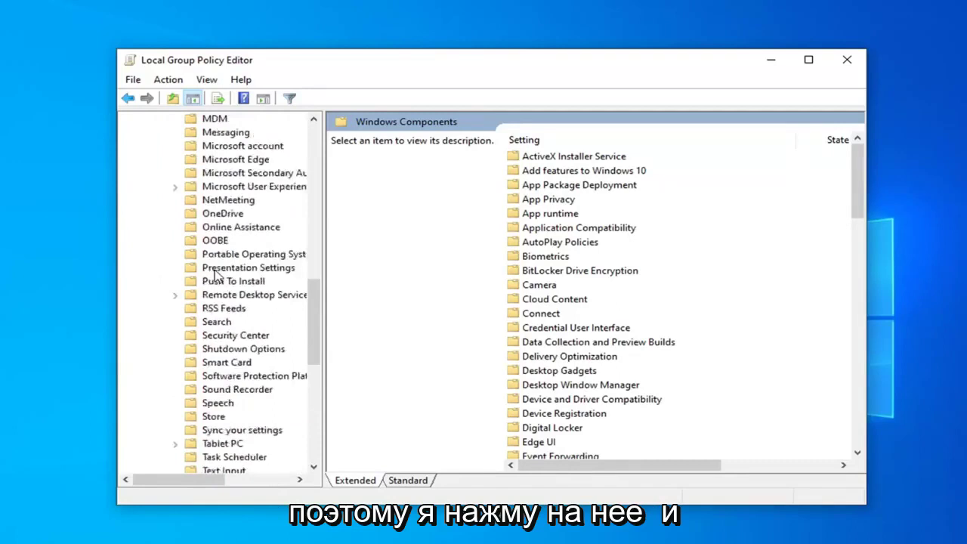
click(206, 379)
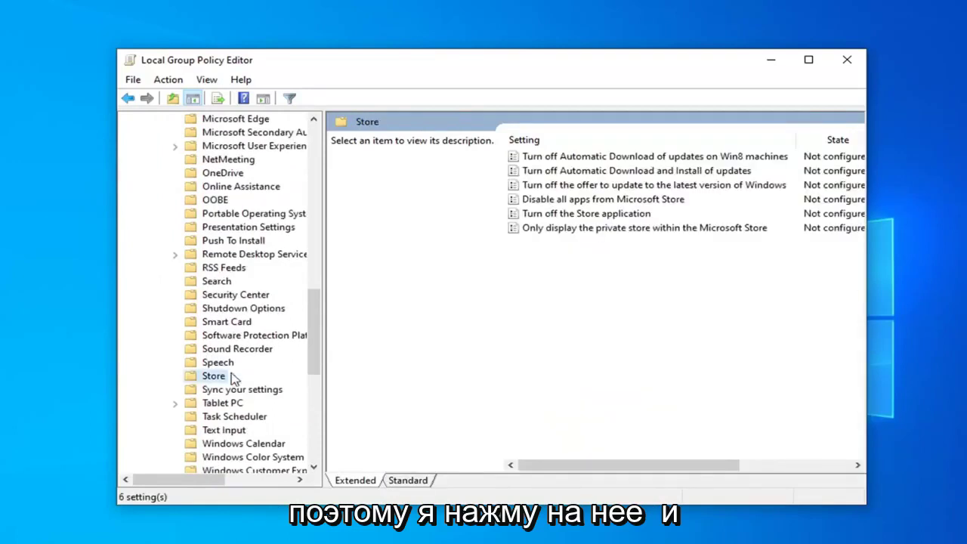
Set 'Turn off the Store application' to Enabled, apply it, and close the editor
double_click(543, 216)
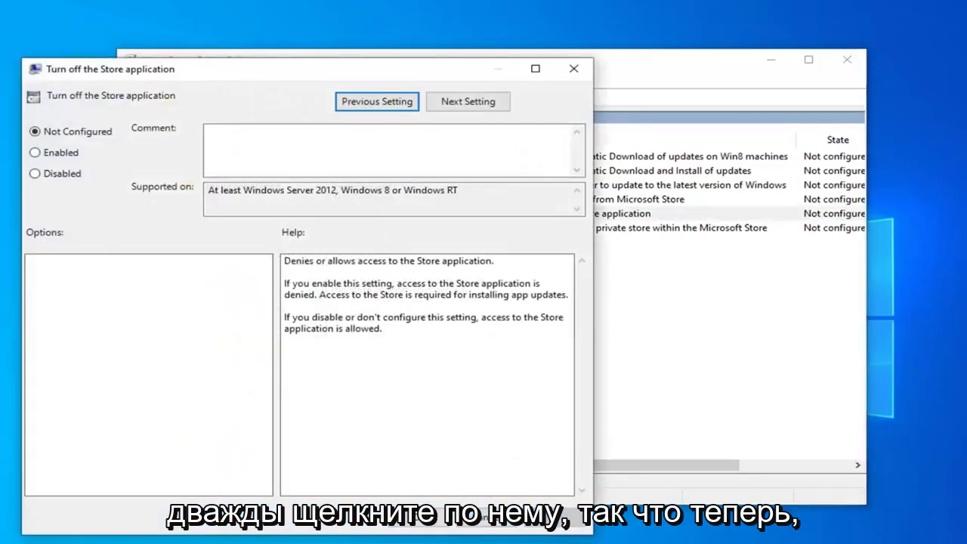
drag(400, 75, 596, 47)
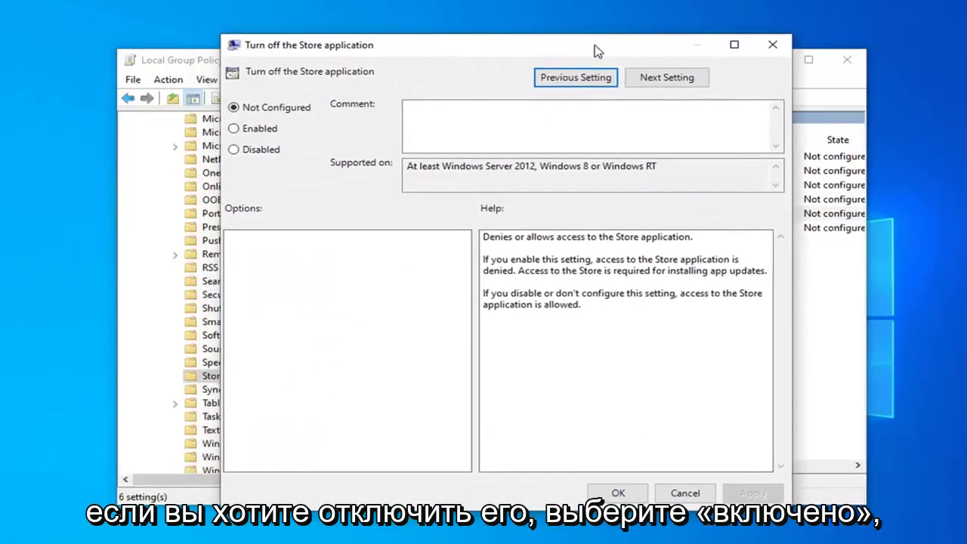
click(246, 129)
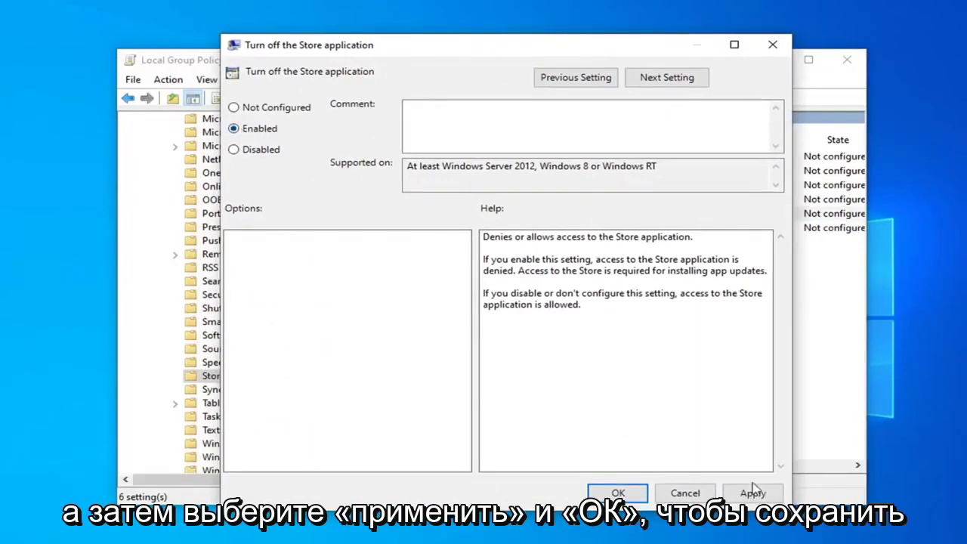
click(753, 493)
click(627, 494)
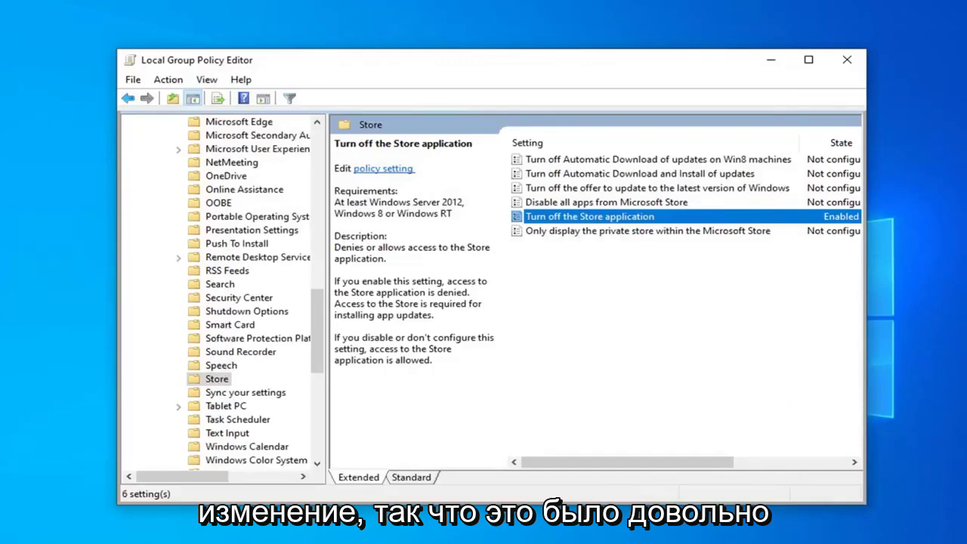
click(847, 66)
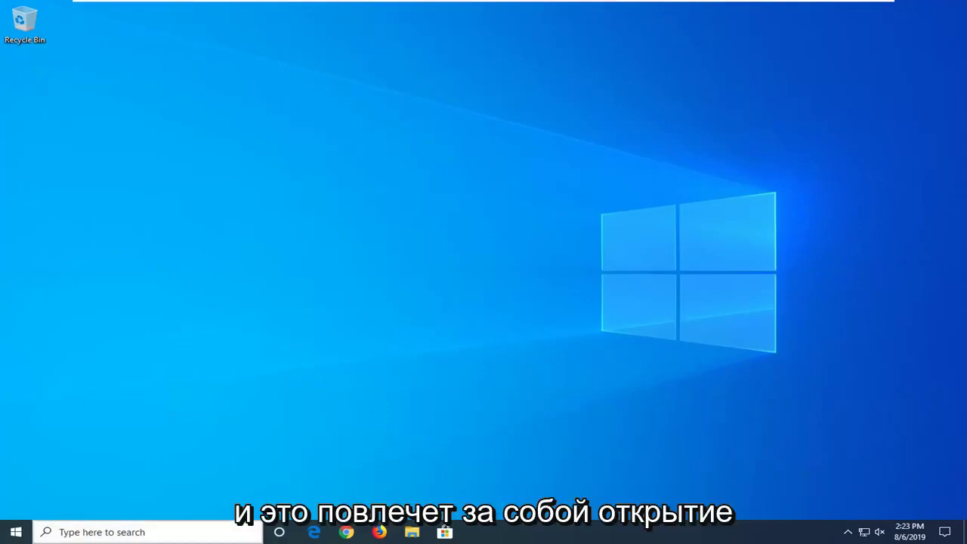
Run regedit from Start search as administrator, approving the UAC prompt
click(16, 533)
text(regedit)
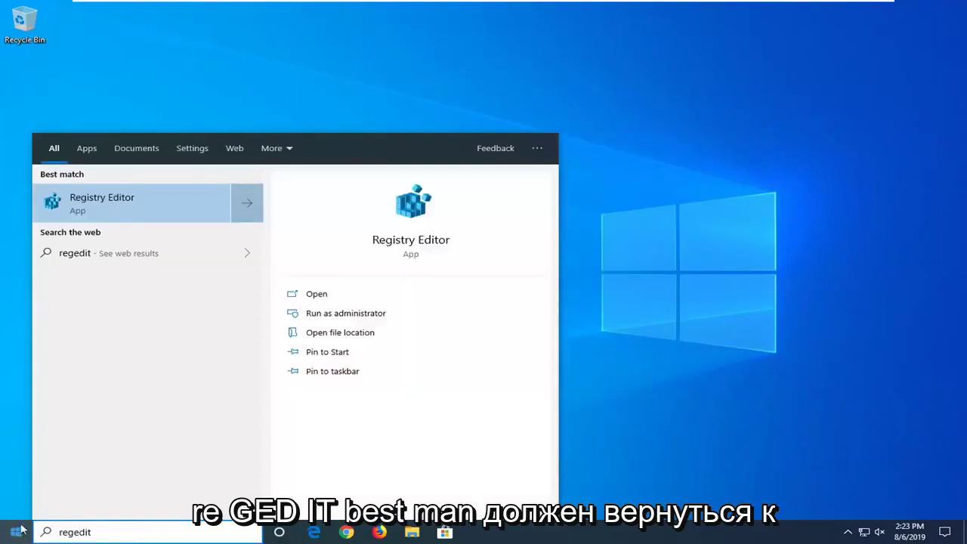
right_click(106, 209)
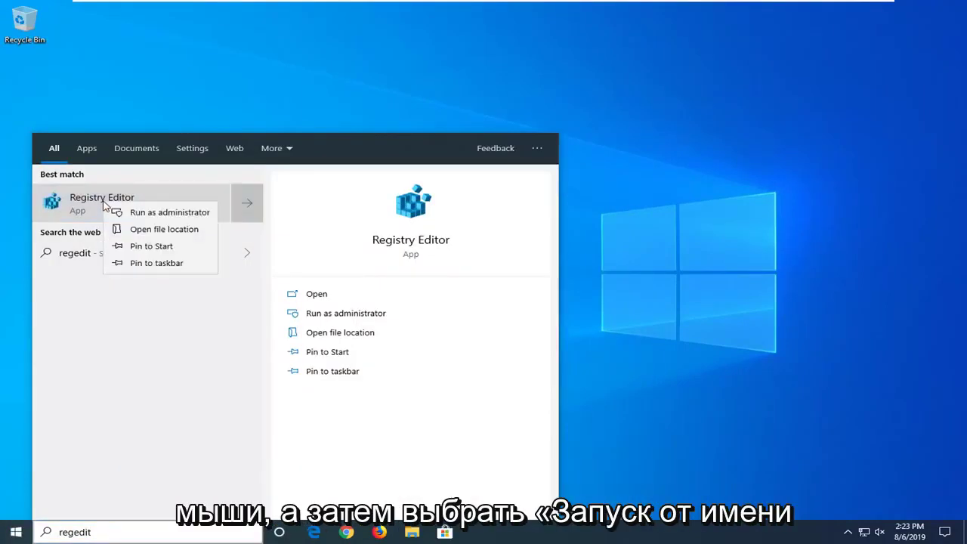
click(141, 213)
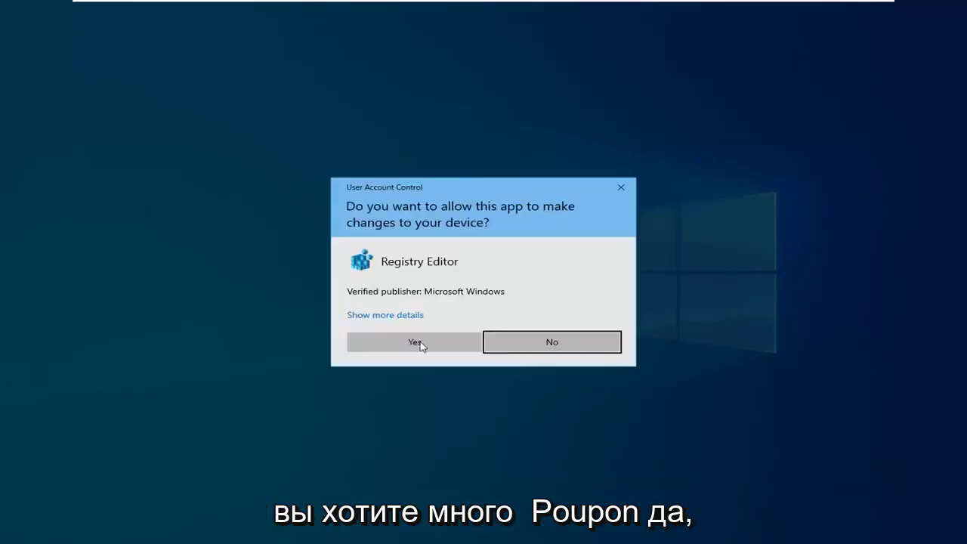
click(416, 341)
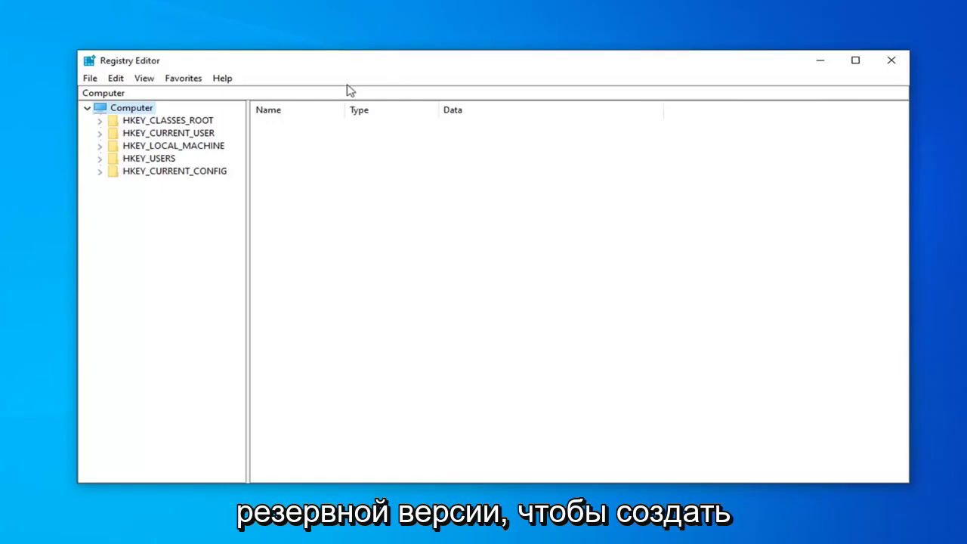
Start a registry backup export from the File menu, then close the export dialog
click(90, 79)
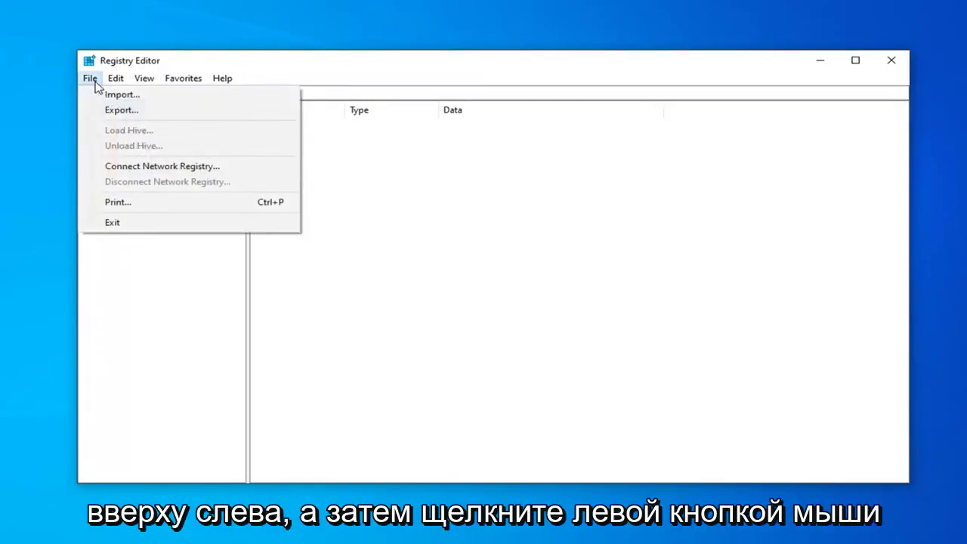
click(119, 110)
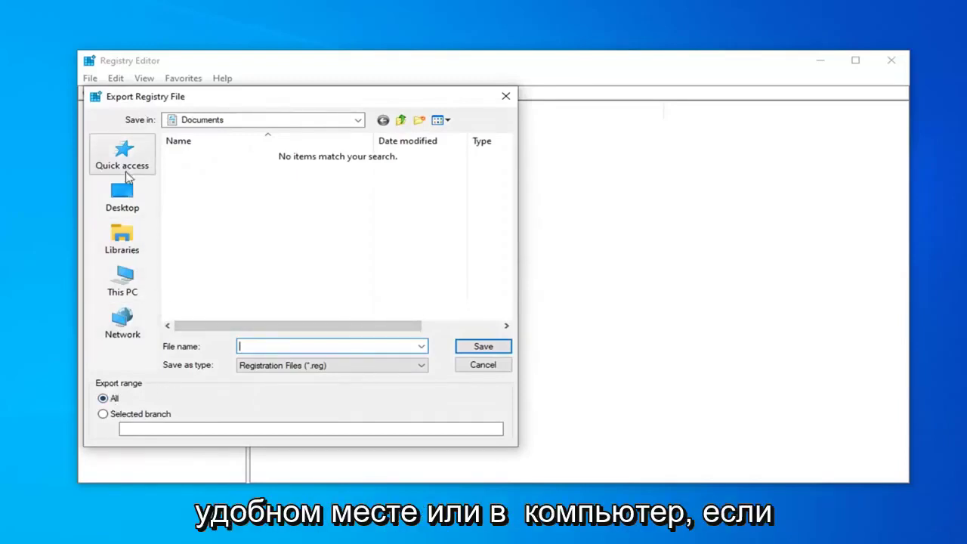
click(484, 365)
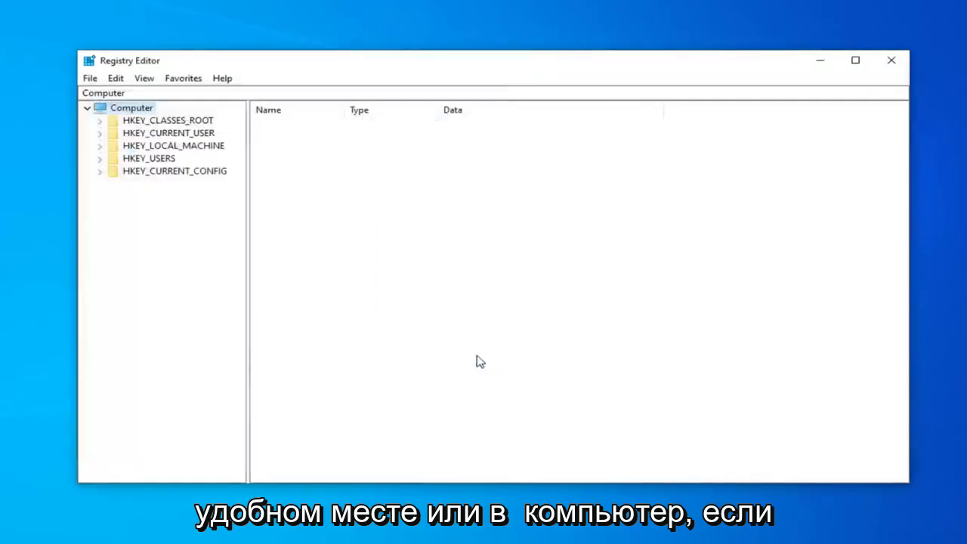
Open the Import Registry File dialog, browse to Desktop, and cancel without importing
click(90, 79)
click(110, 95)
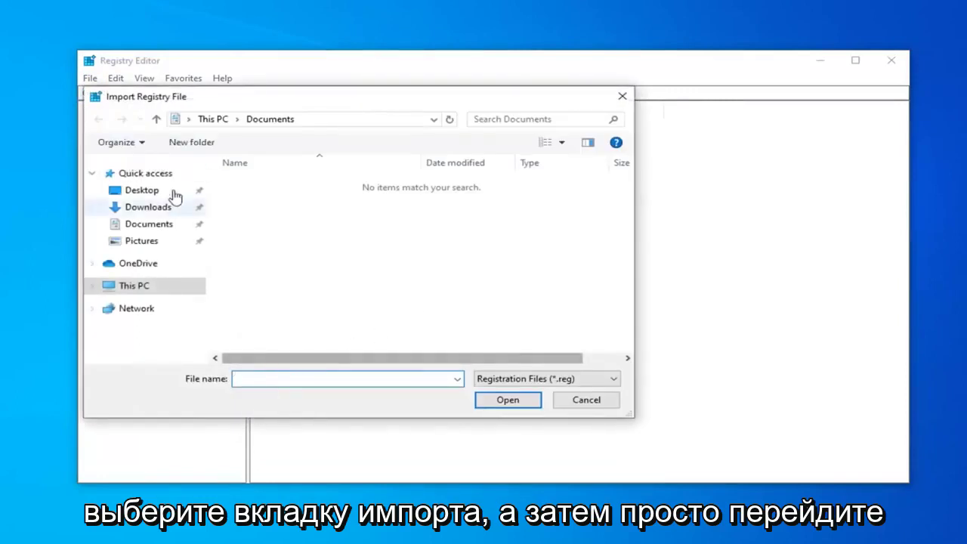
click(130, 191)
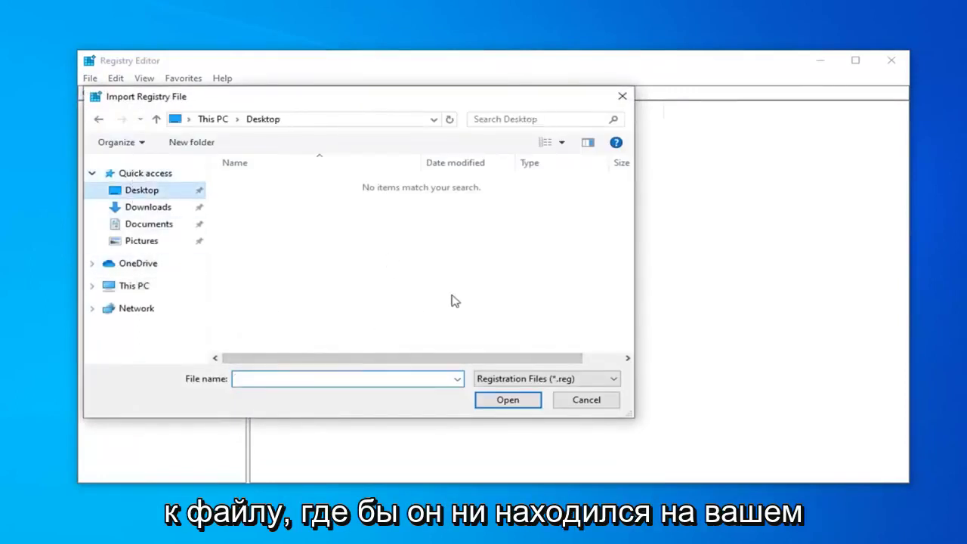
click(599, 404)
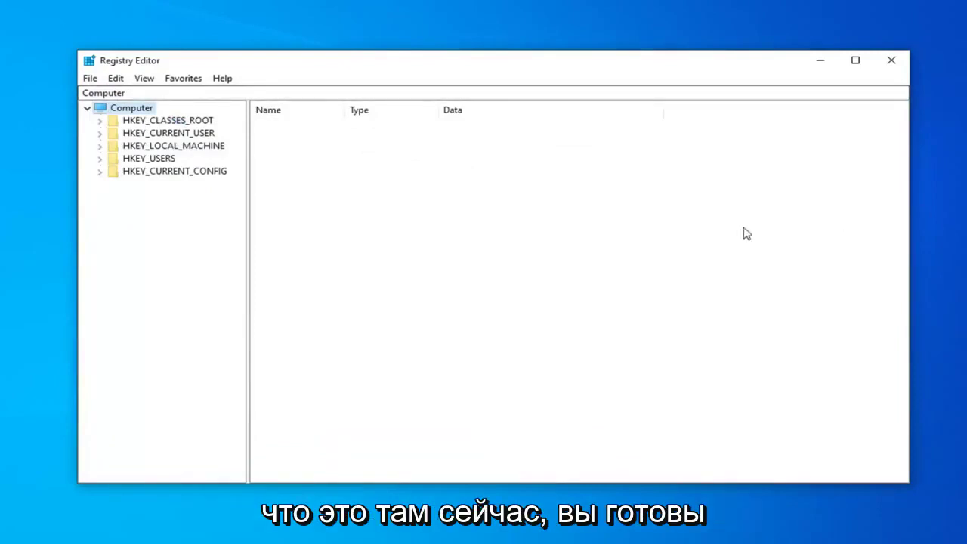
Expand HKEY_LOCAL_MACHINE > SOFTWARE and widen the key tree pane
click(183, 148)
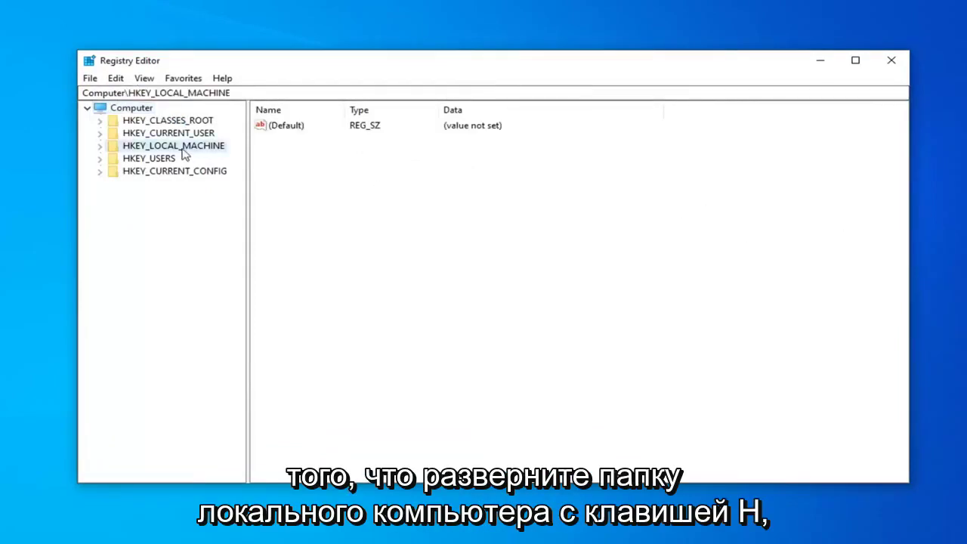
click(99, 145)
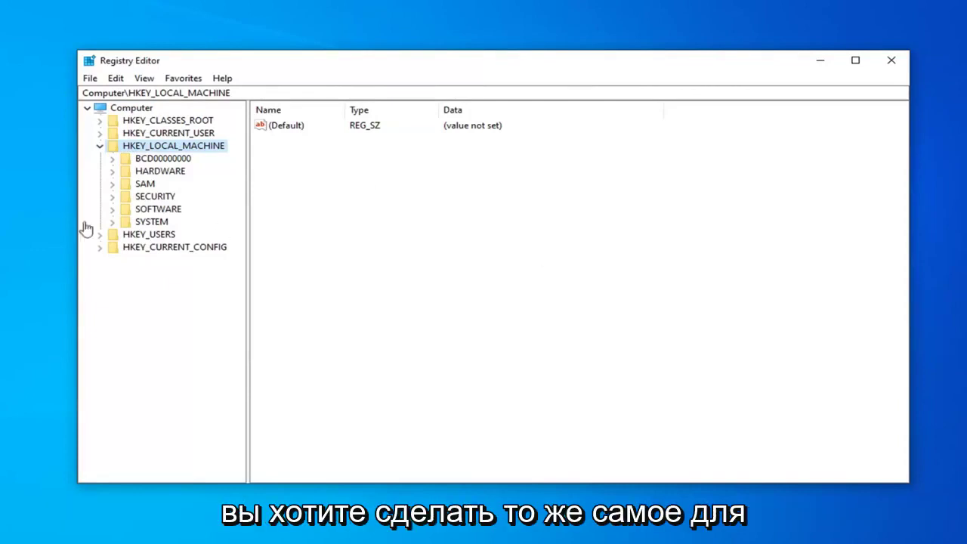
click(111, 210)
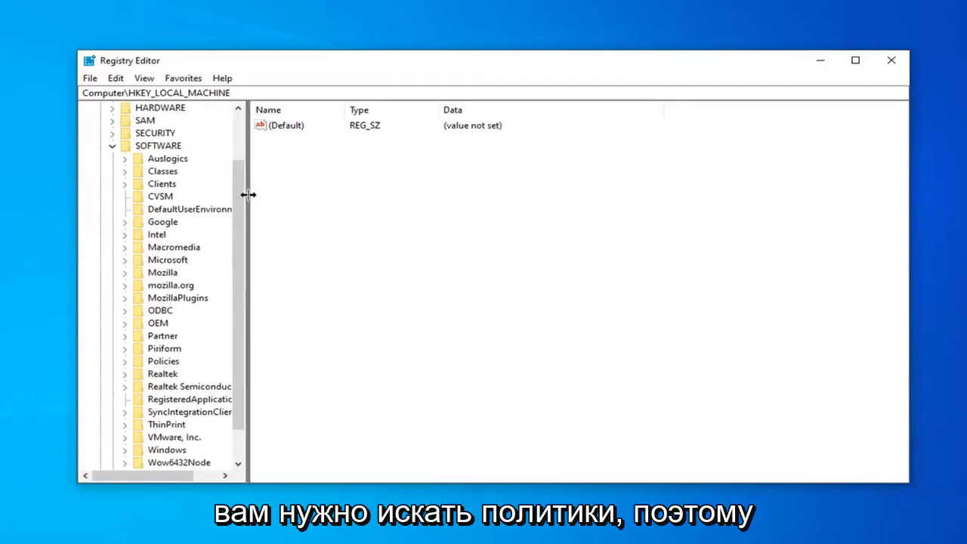
drag(248, 195, 332, 209)
Expand Policies > Microsoft, select WindowsStore, and widen the Name column
click(164, 361)
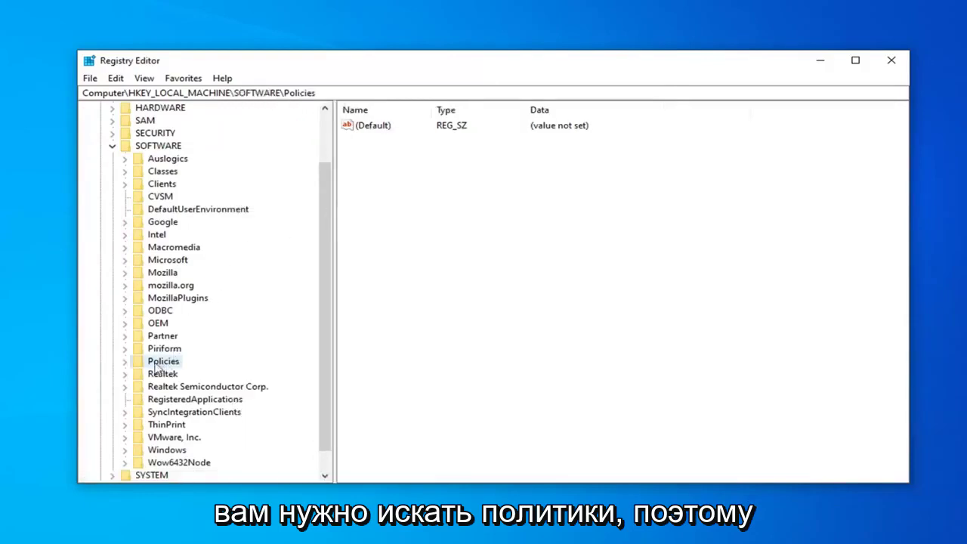
click(125, 361)
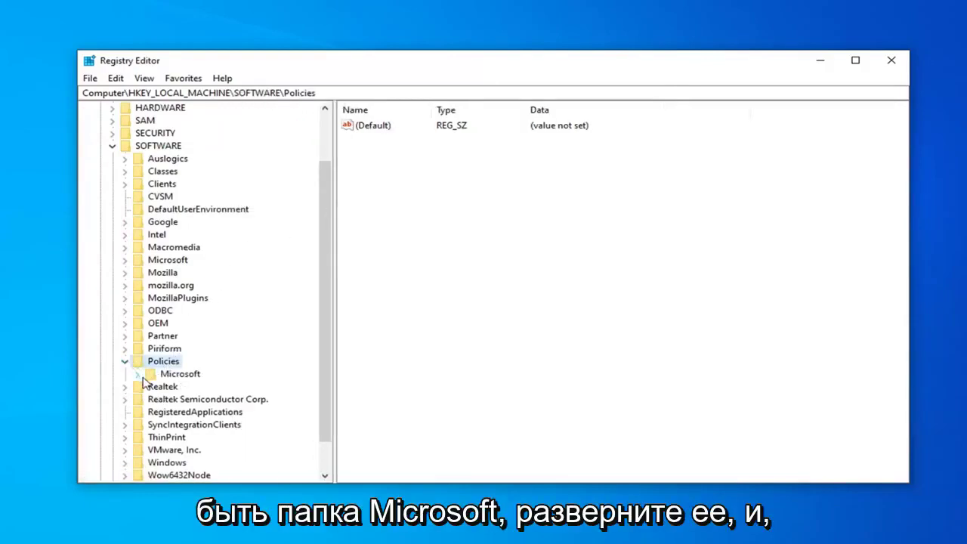
click(137, 375)
scroll(223, 348, down, 3)
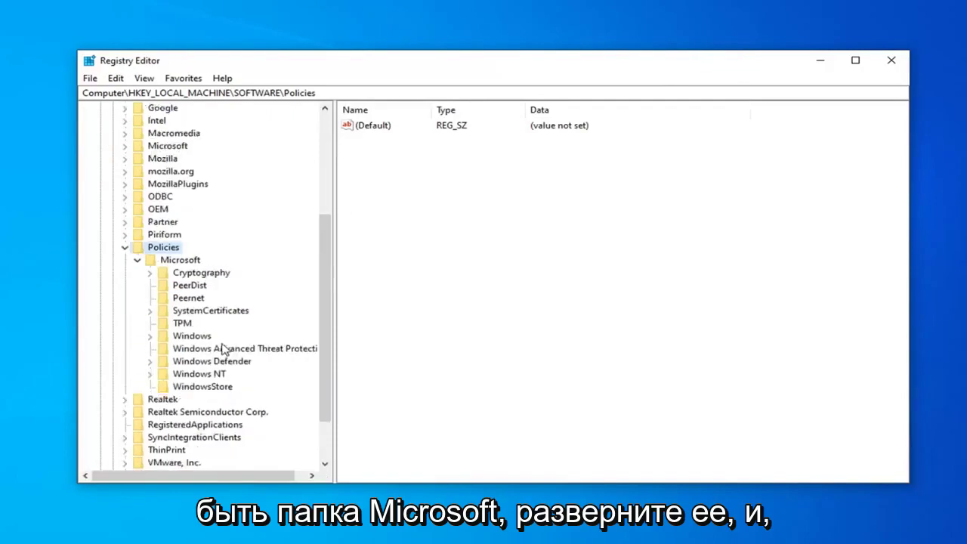
click(200, 388)
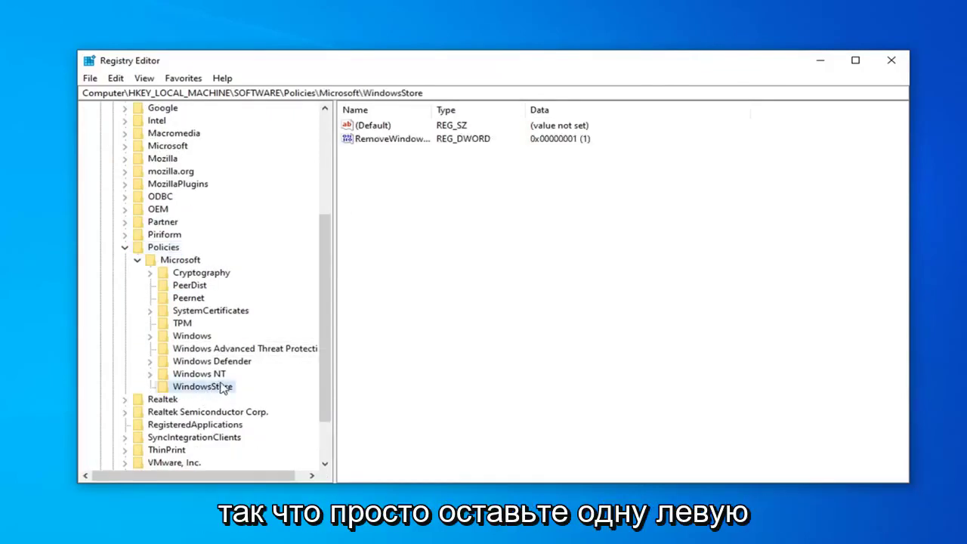
drag(432, 110, 500, 111)
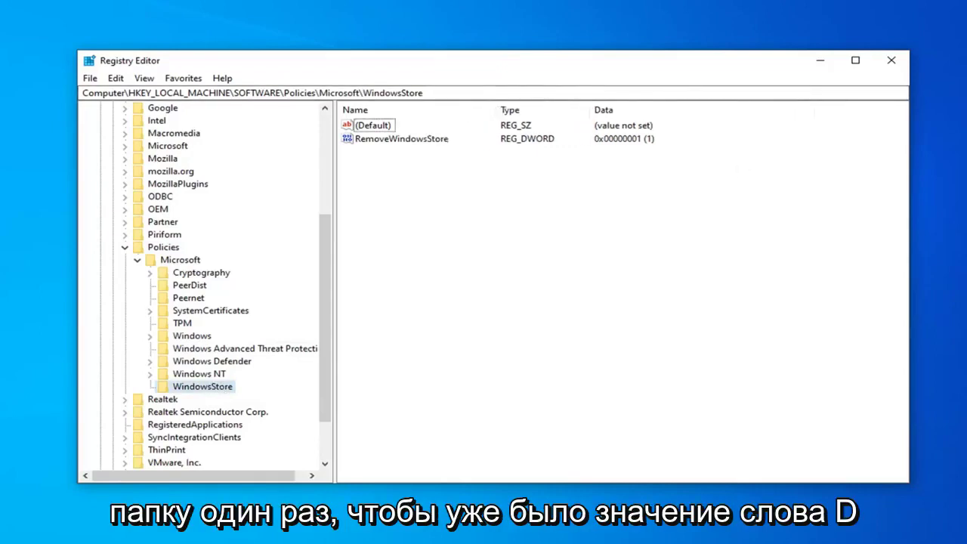
Delete the RemoveWindowsStore value, confirming the deletion
click(388, 141)
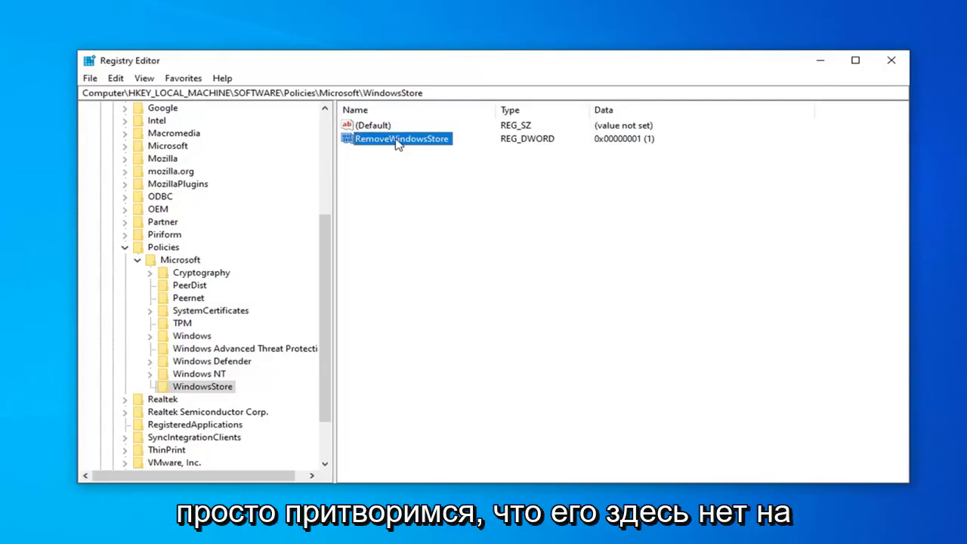
key(Delete)
click(612, 266)
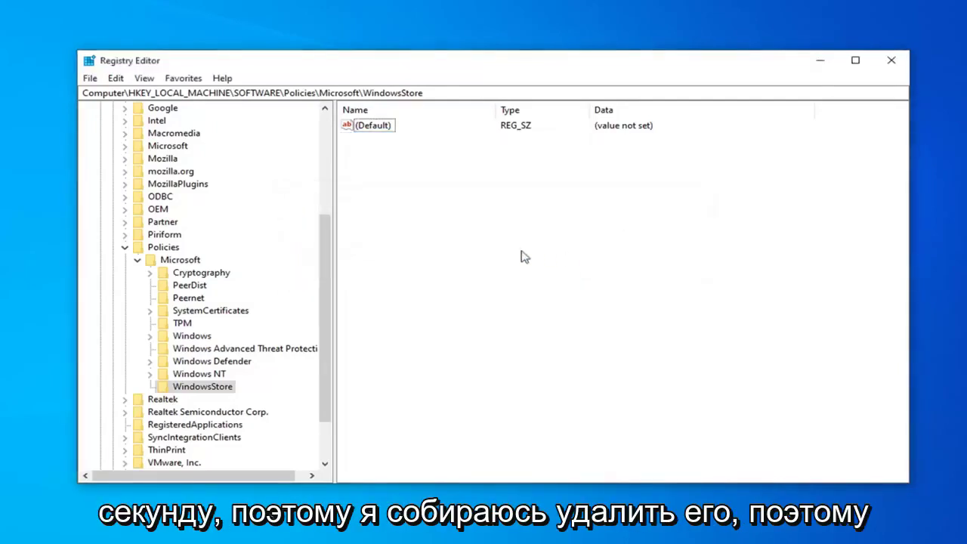
Create a new DWORD (32-bit) value named RemoveWindowsStore in the WindowsStore key
right_click(386, 170)
mouse_move(410, 179)
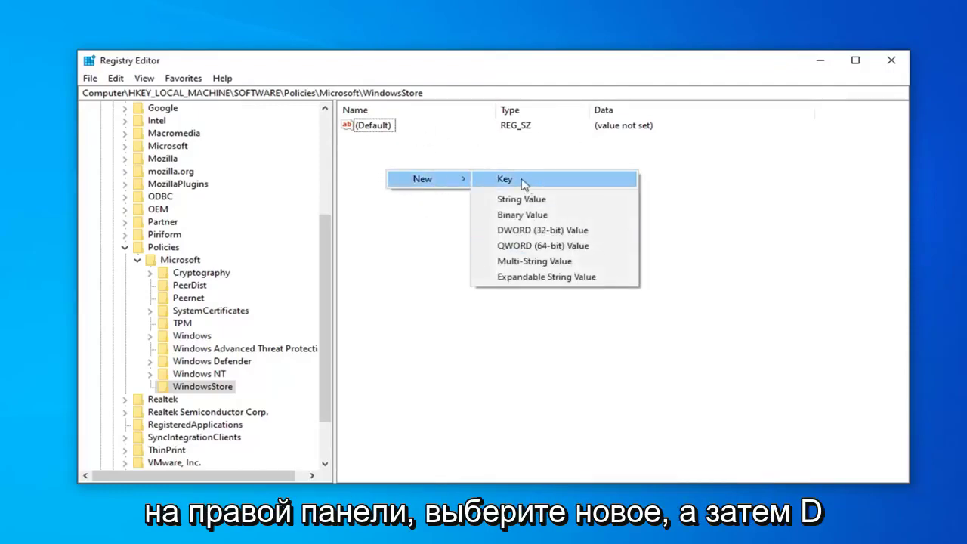
click(521, 231)
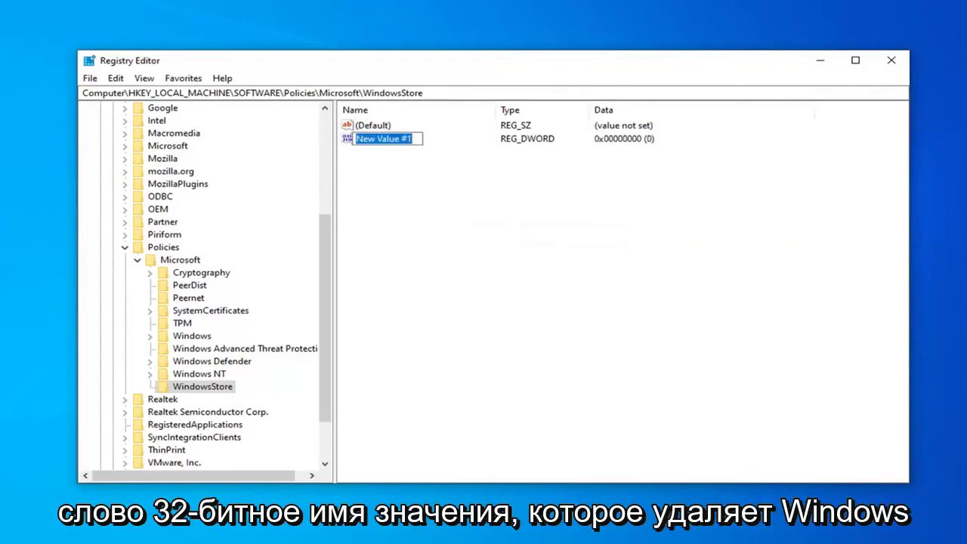
text(RemoveW)
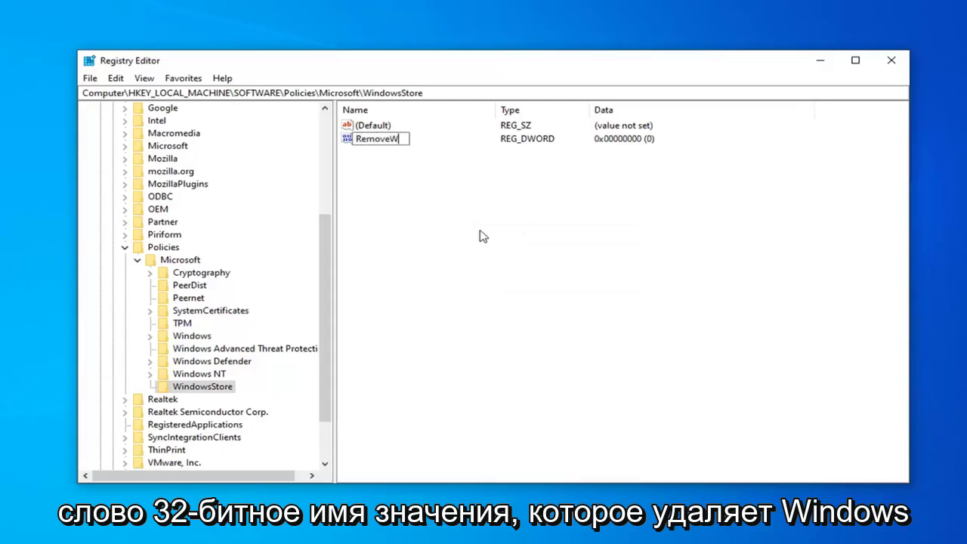
text(indowsStore)
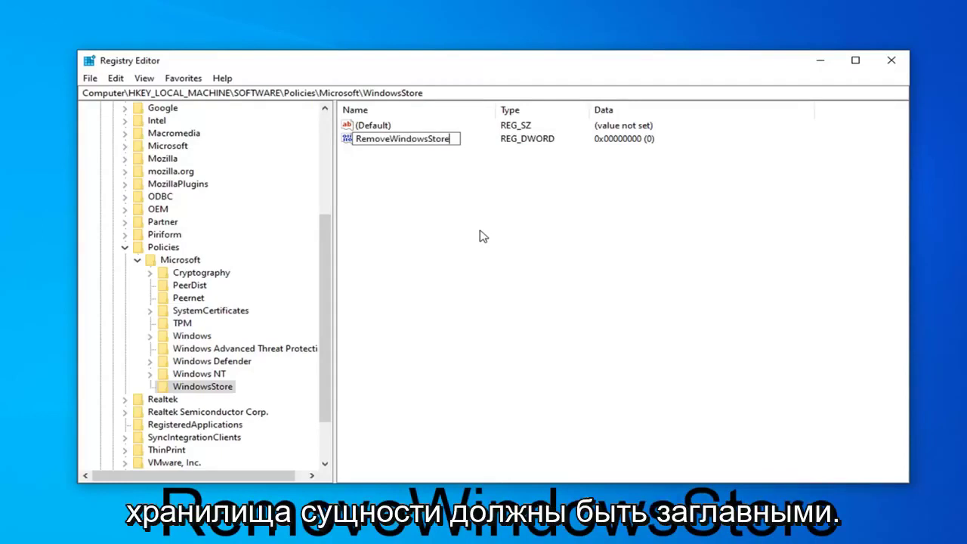
key(Return)
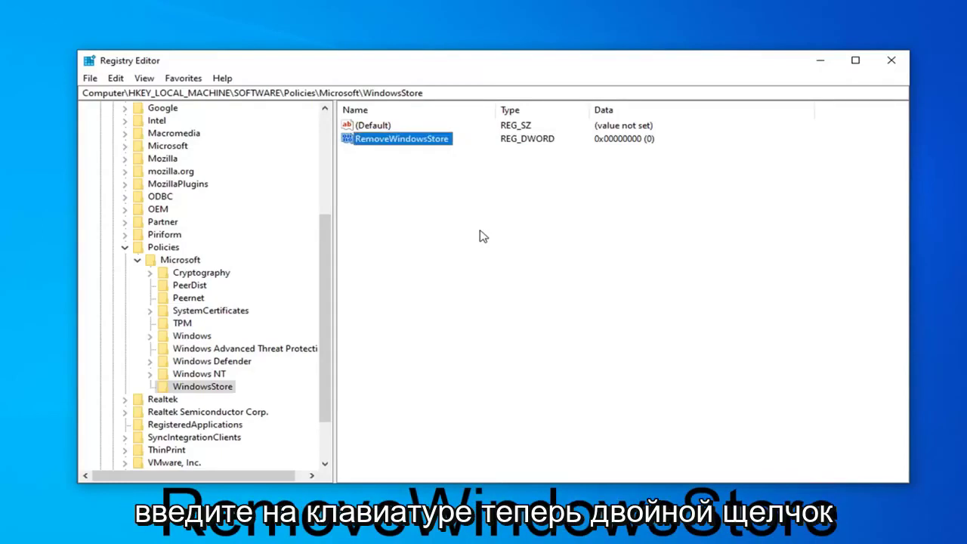
Change RemoveWindowsStore's value data to 1 in hexadecimal
double_click(425, 146)
drag(287, 136, 547, 149)
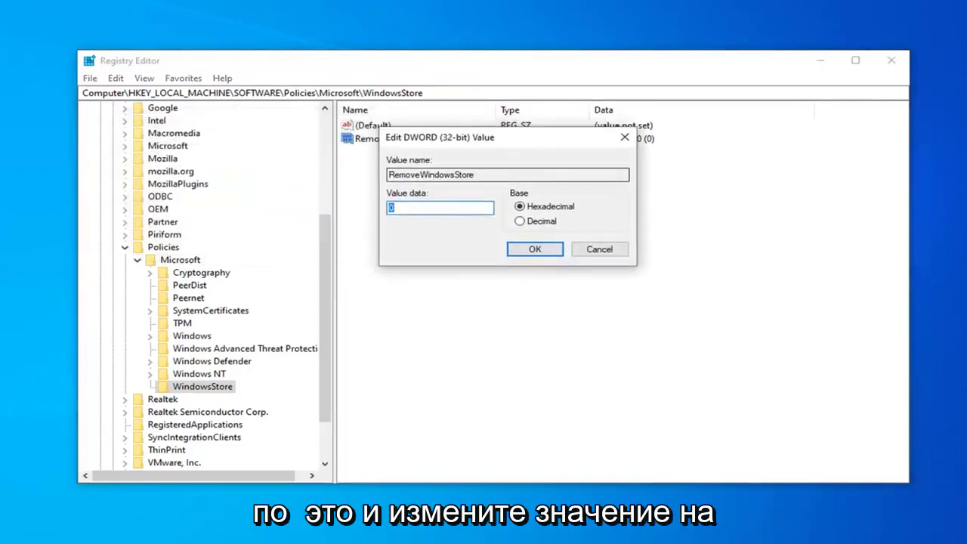
text(1)
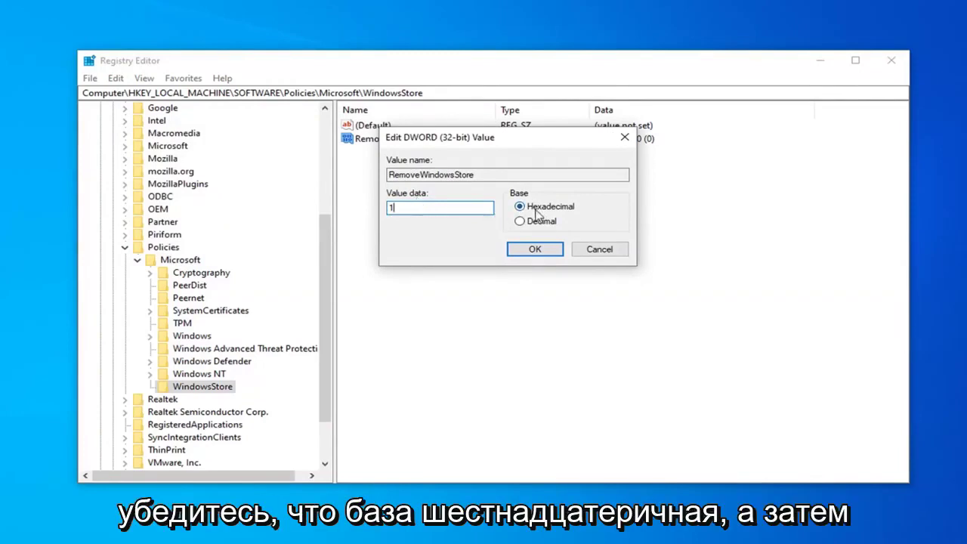
click(540, 249)
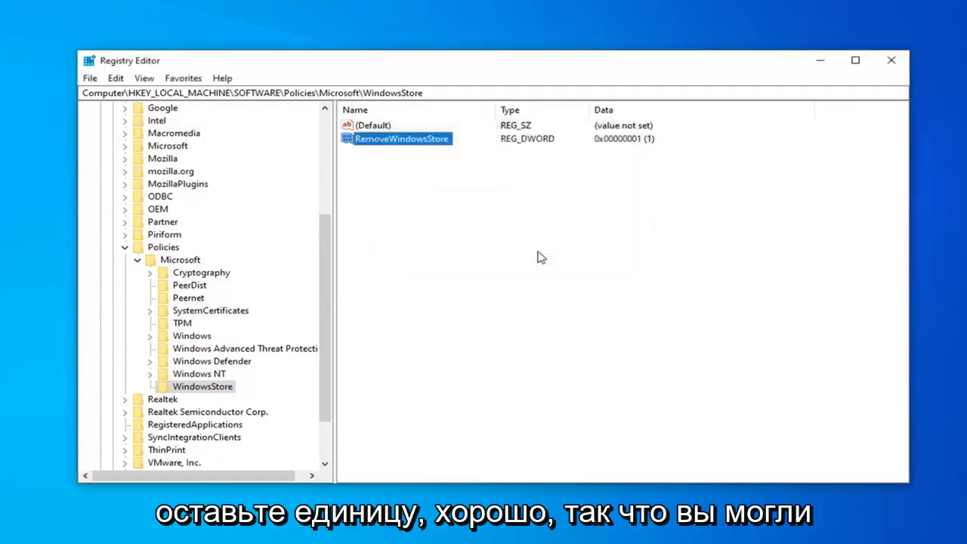
click(449, 247)
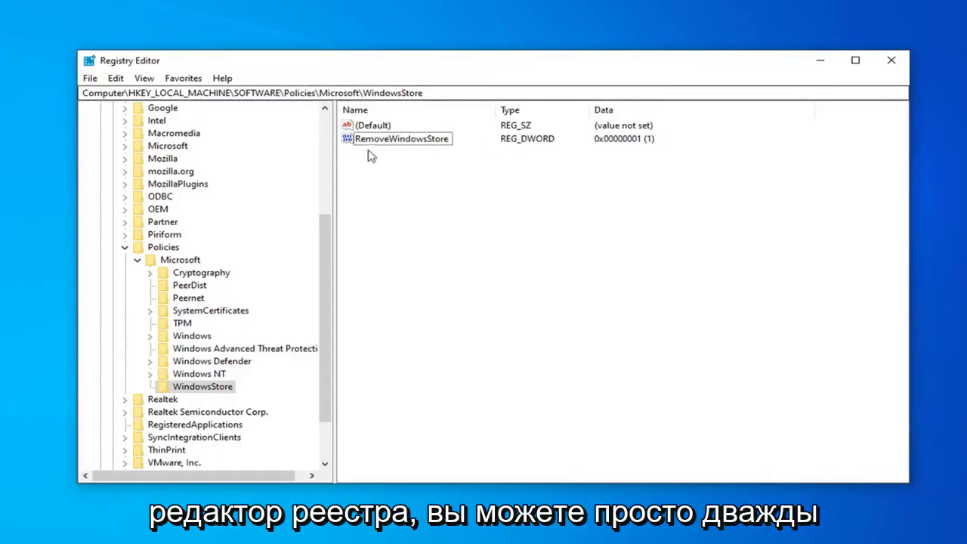
Set RemoveWindowsStore's value data to 0, then close Registry Editor
click(392, 142)
double_click(392, 143)
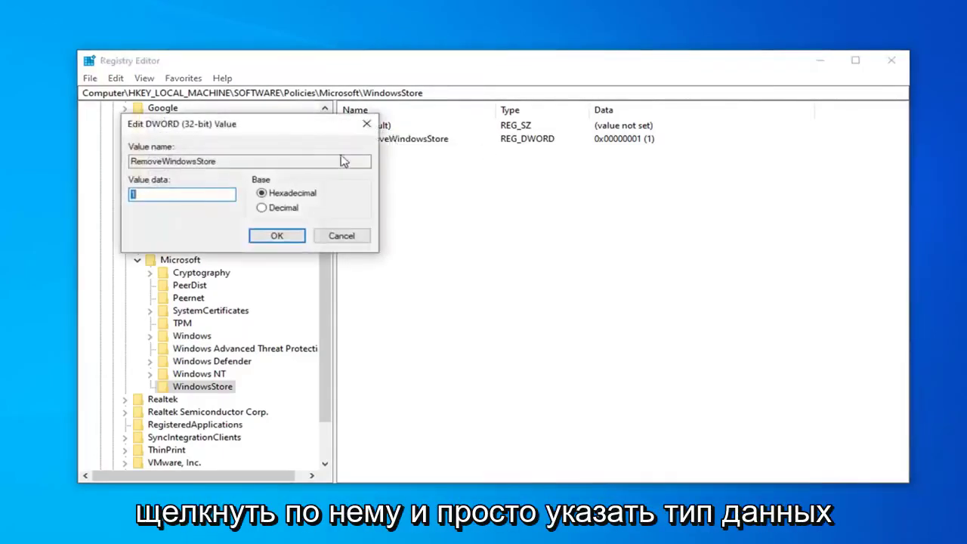
text(0)
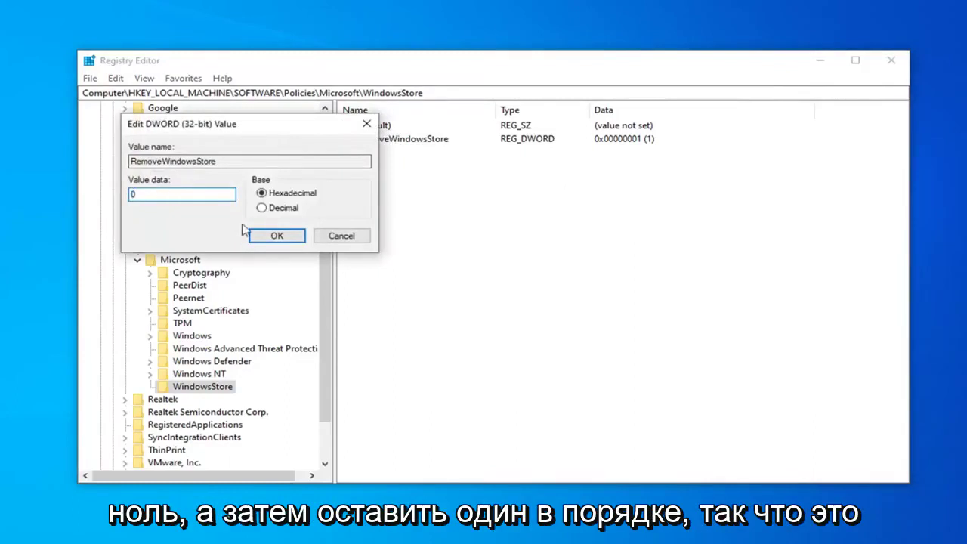
click(276, 235)
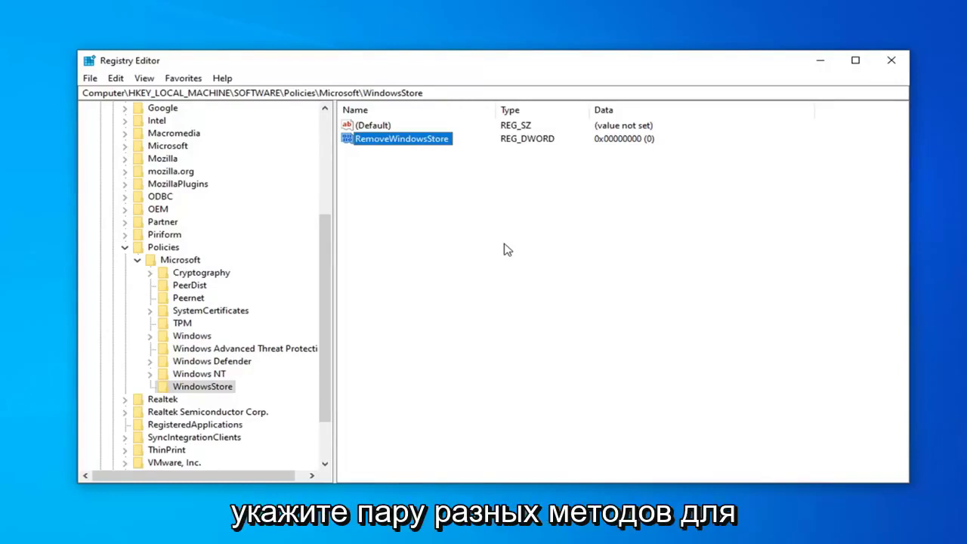
click(436, 229)
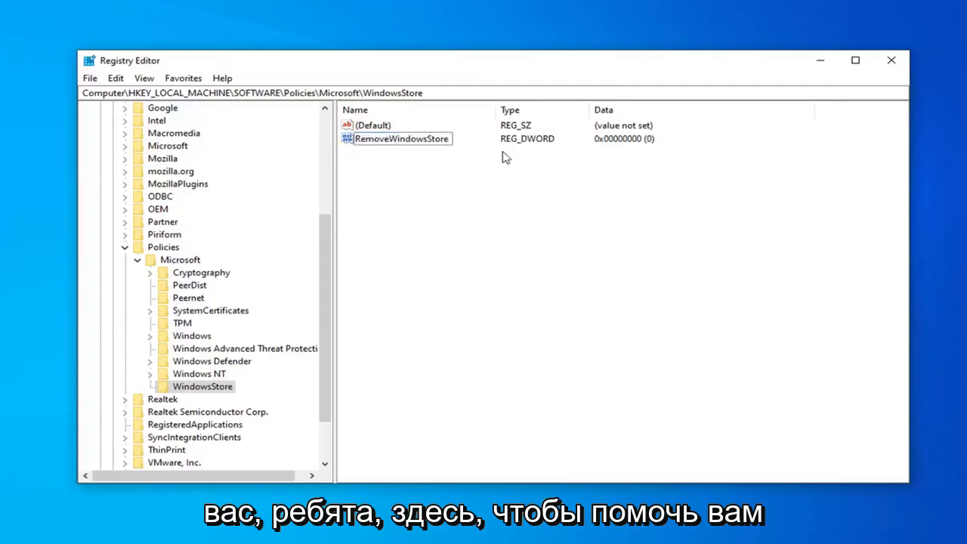
click(891, 60)
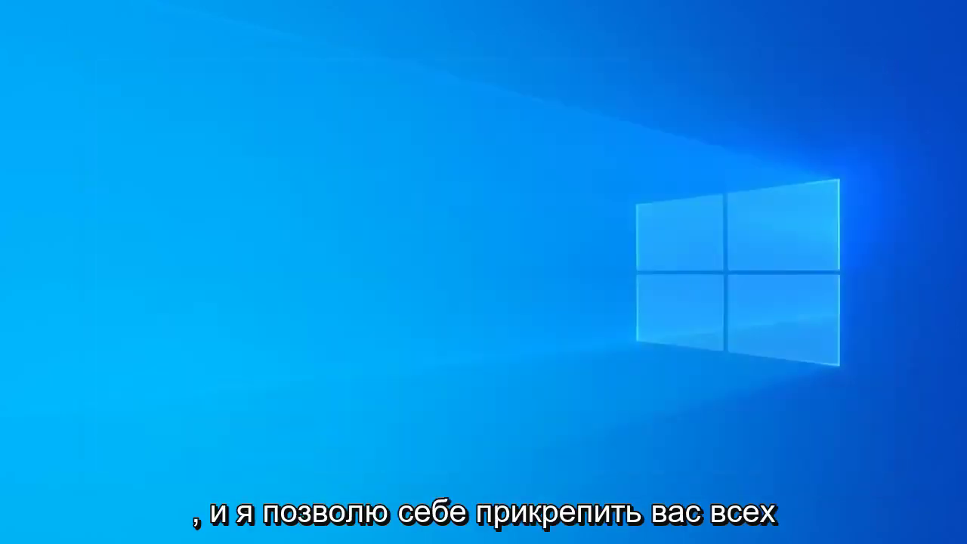